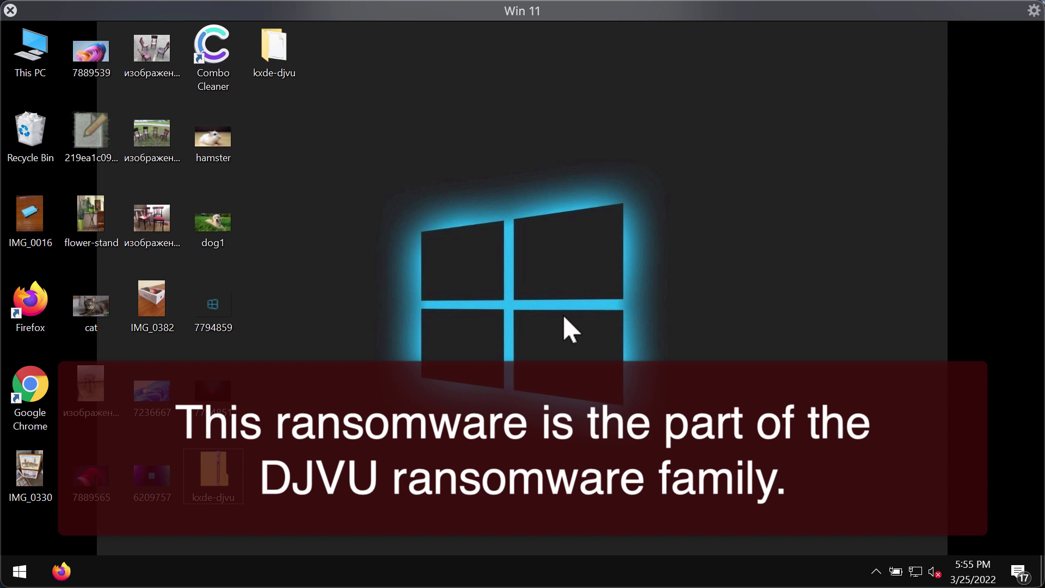
- View and close the dog1, hamster and cat pictures one after another
click(220, 242)
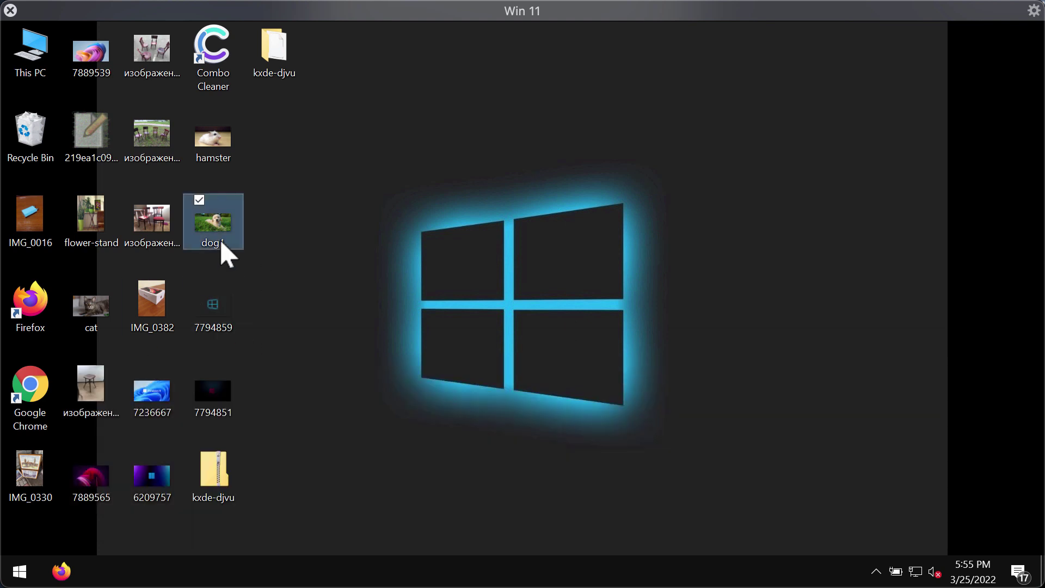
click(220, 242)
key(Escape)
double_click(206, 217)
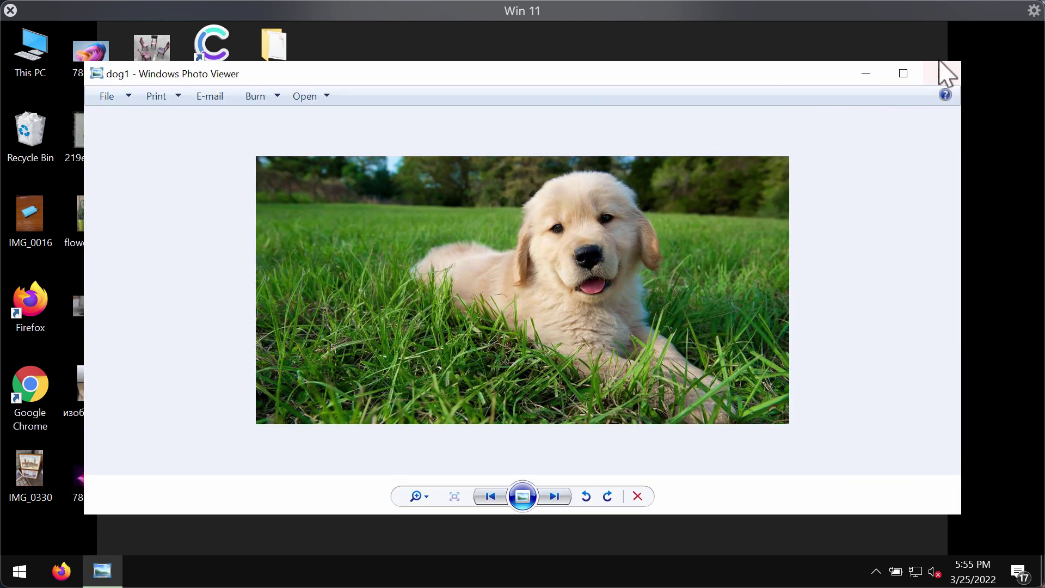
click(945, 75)
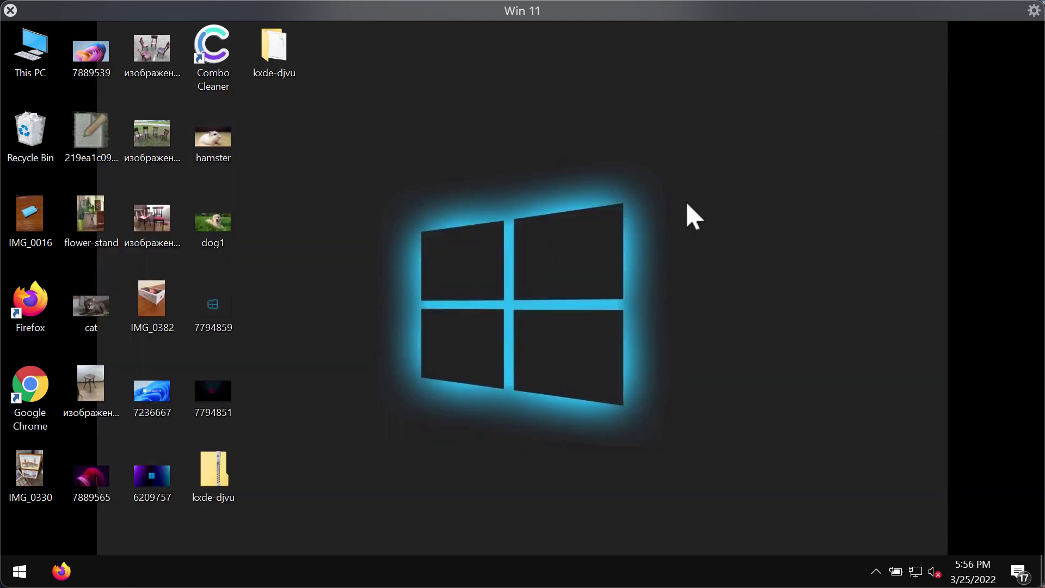
double_click(232, 146)
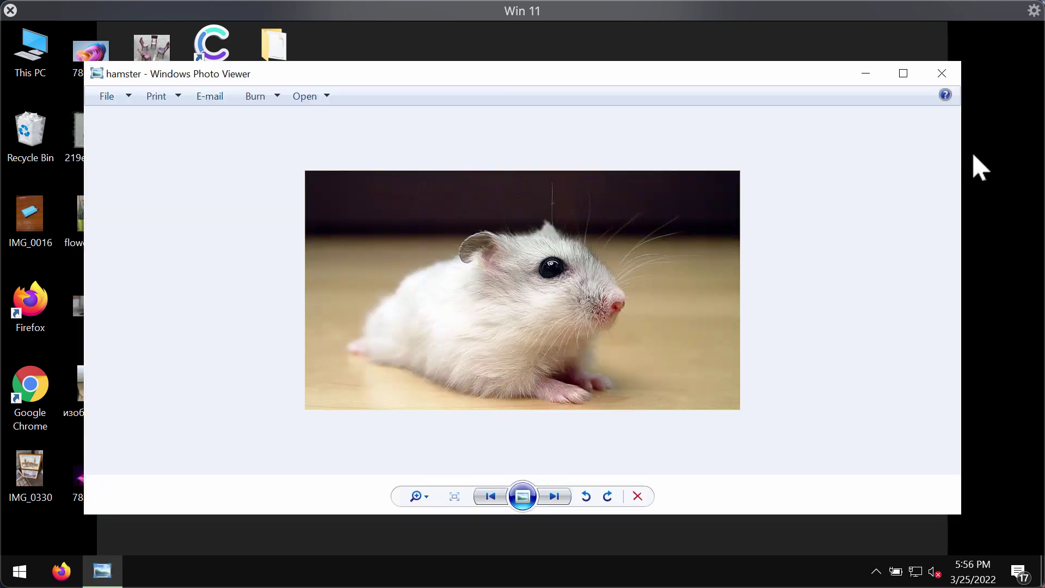
click(945, 75)
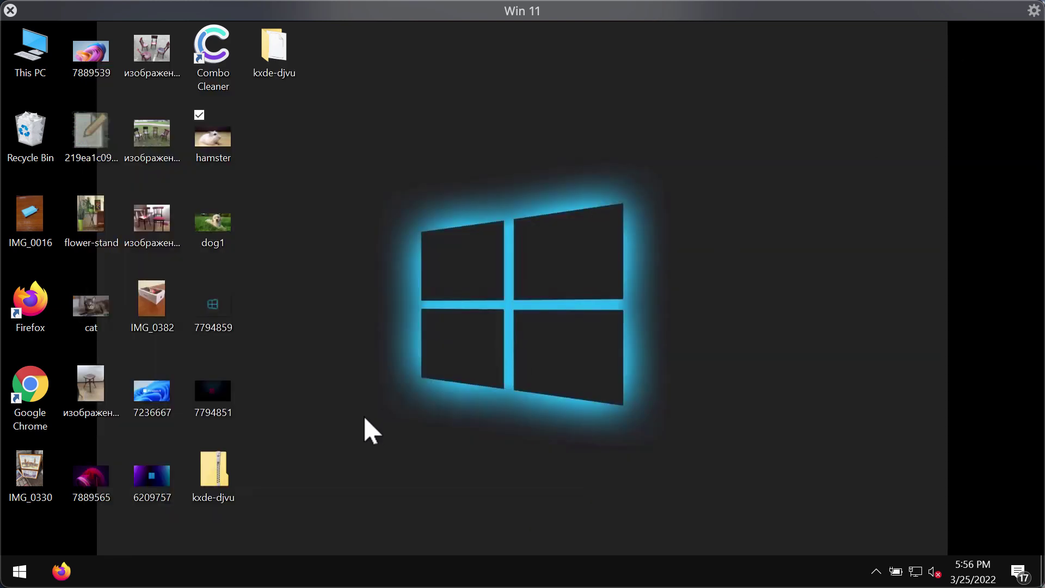
double_click(91, 308)
click(941, 74)
- Run the 775 KB application inside the kxde-djvu folder, then close the folder window
click(295, 56)
double_click(294, 56)
double_click(581, 173)
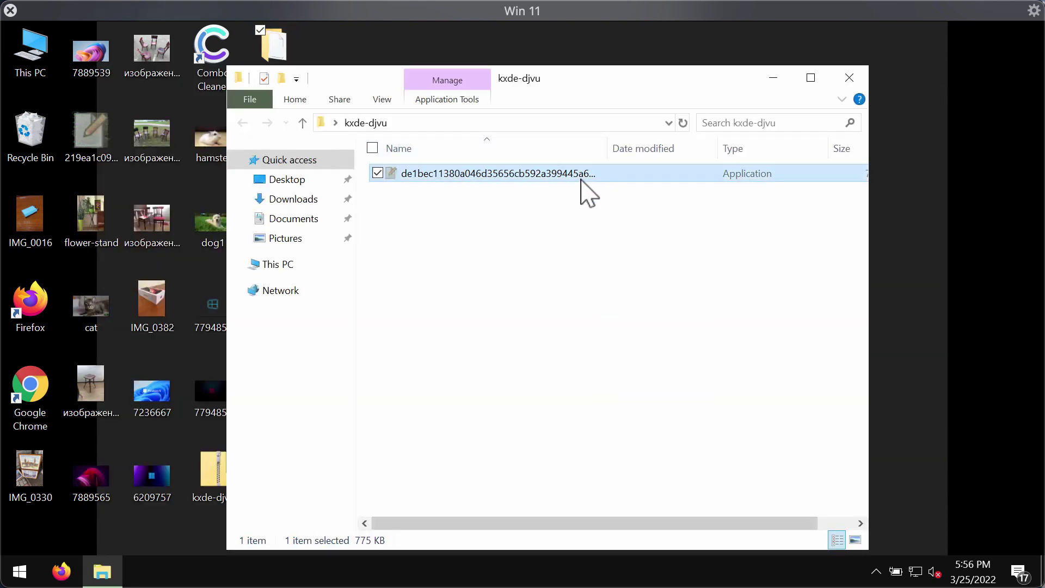
click(856, 81)
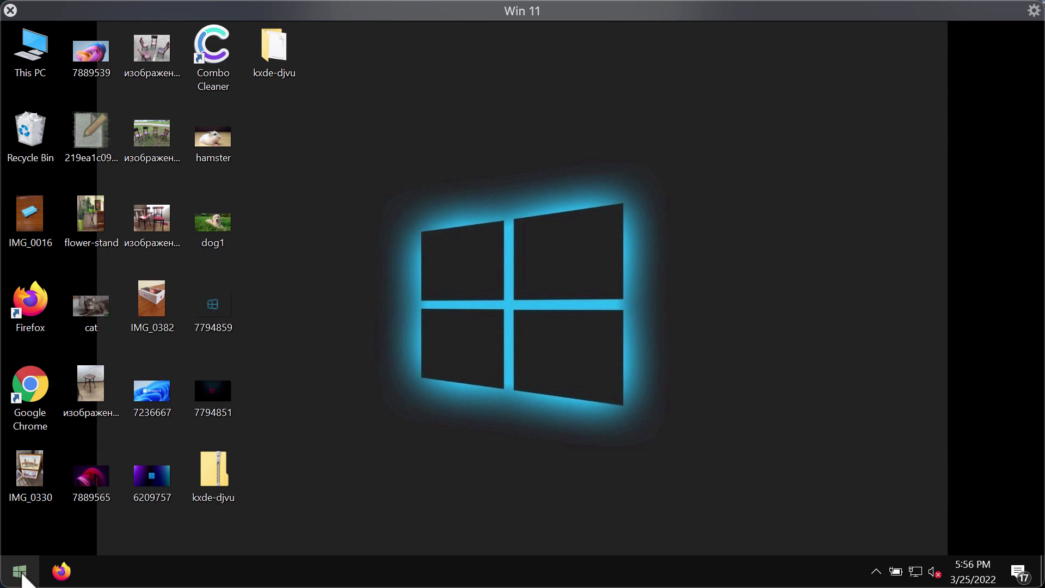
- Sign out of Windows from the Start button's right-click menu, then sign back in
right_click(21, 573)
mouse_move(17, 529)
click(318, 439)
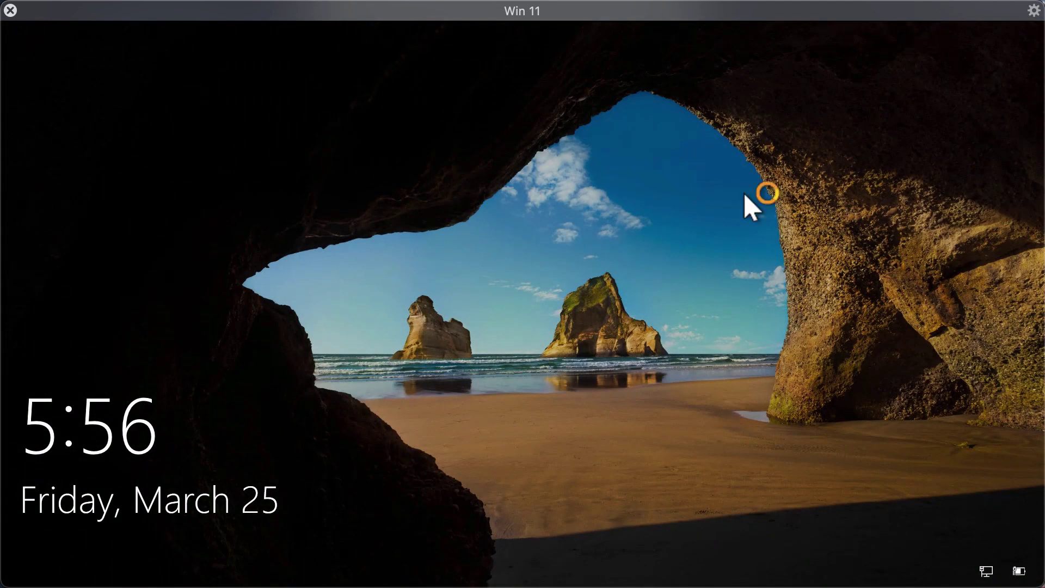
click(745, 195)
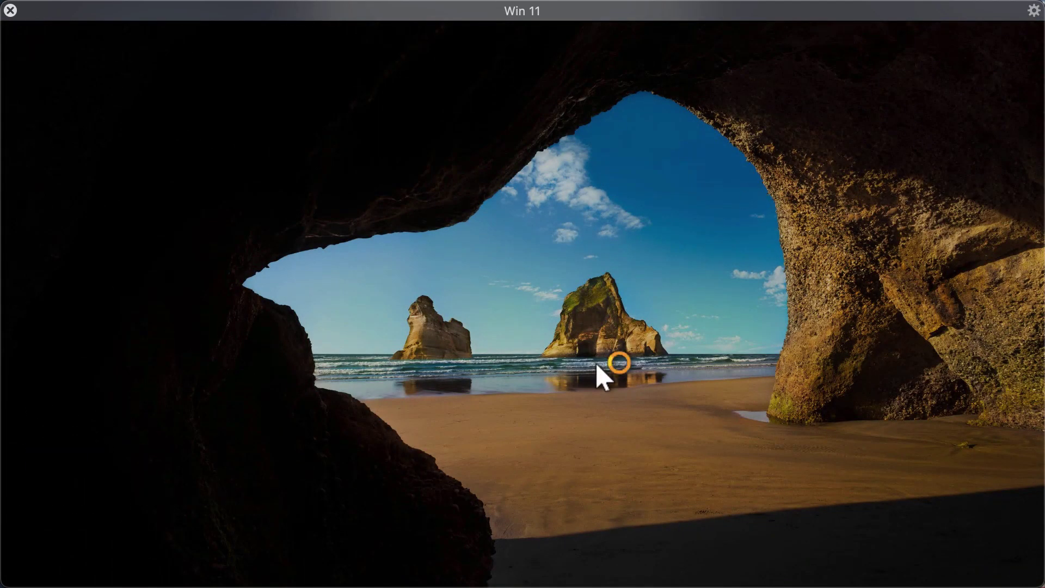
click(526, 359)
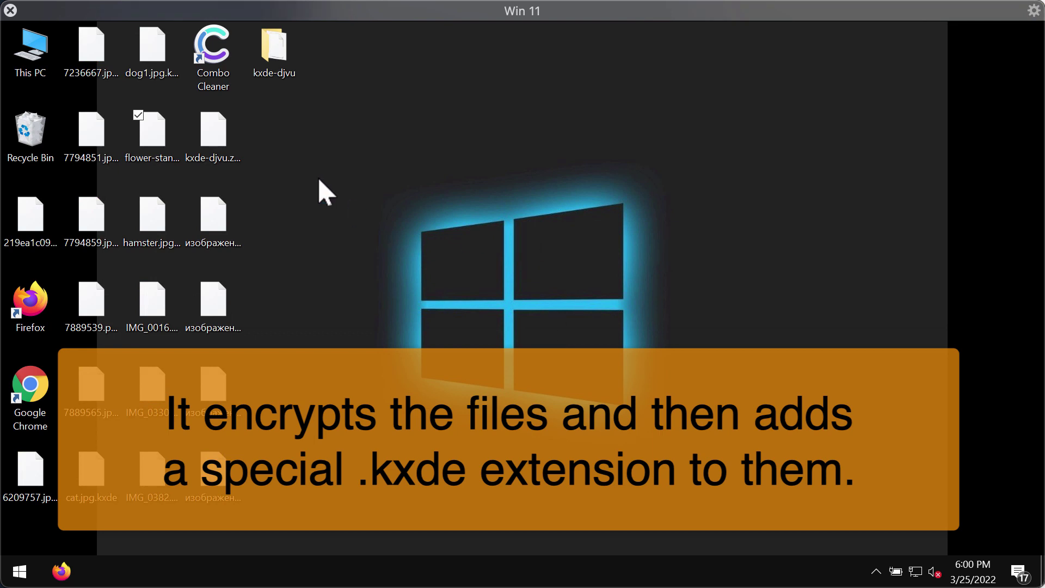
double_click(211, 130)
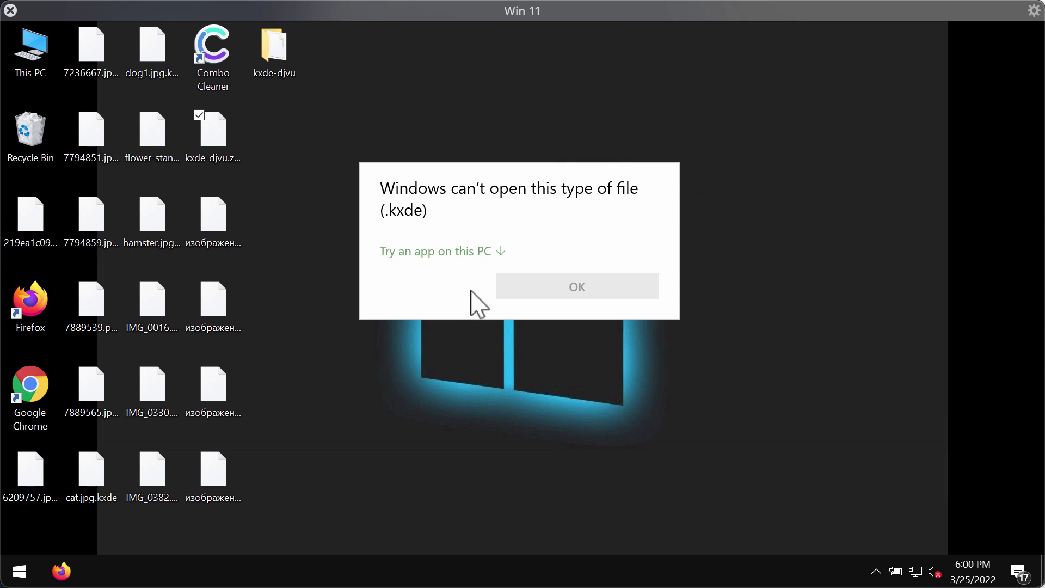
key(Return)
double_click(174, 228)
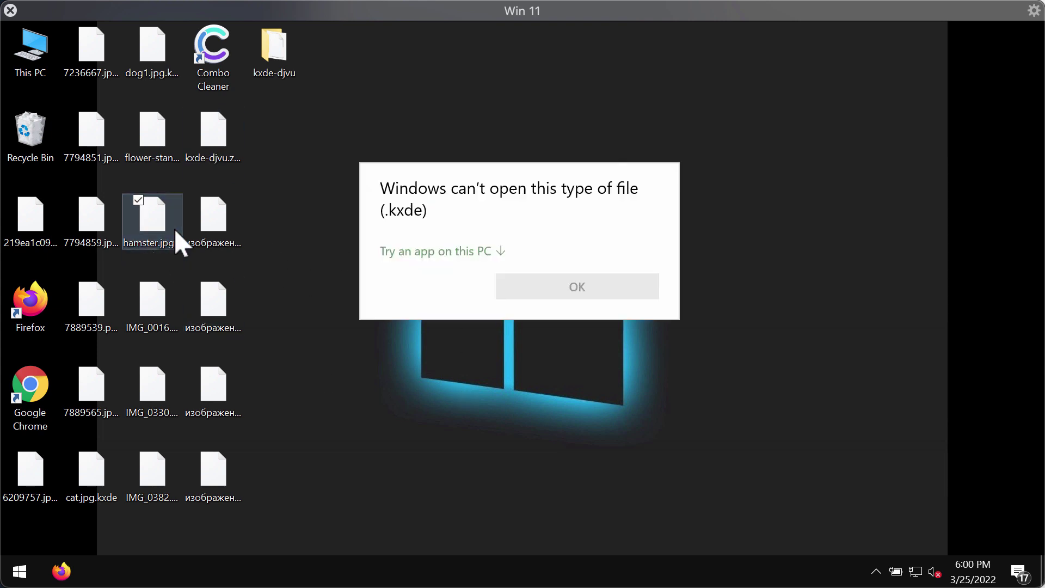
key(Return)
click(263, 305)
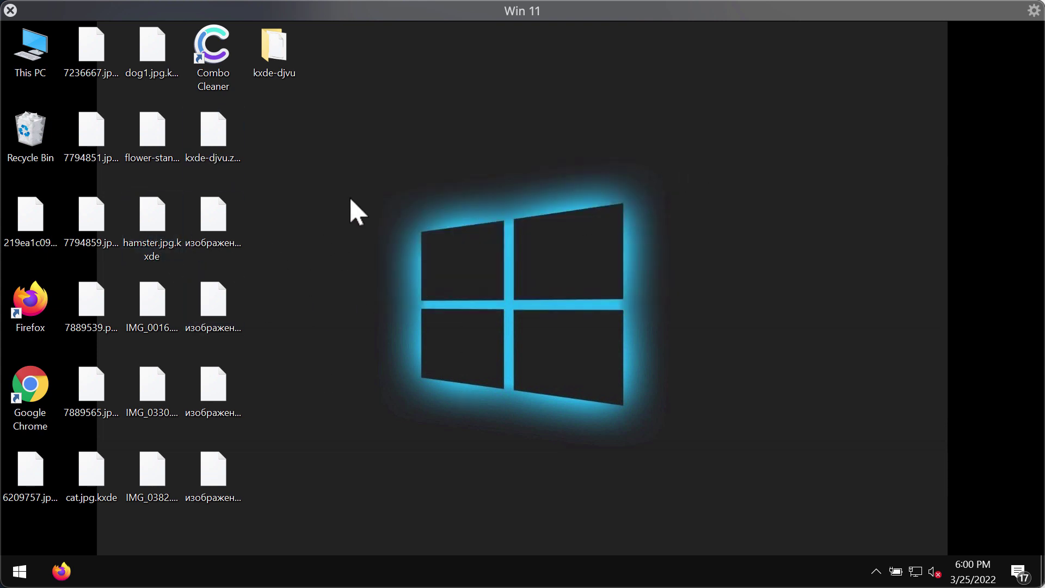
double_click(179, 223)
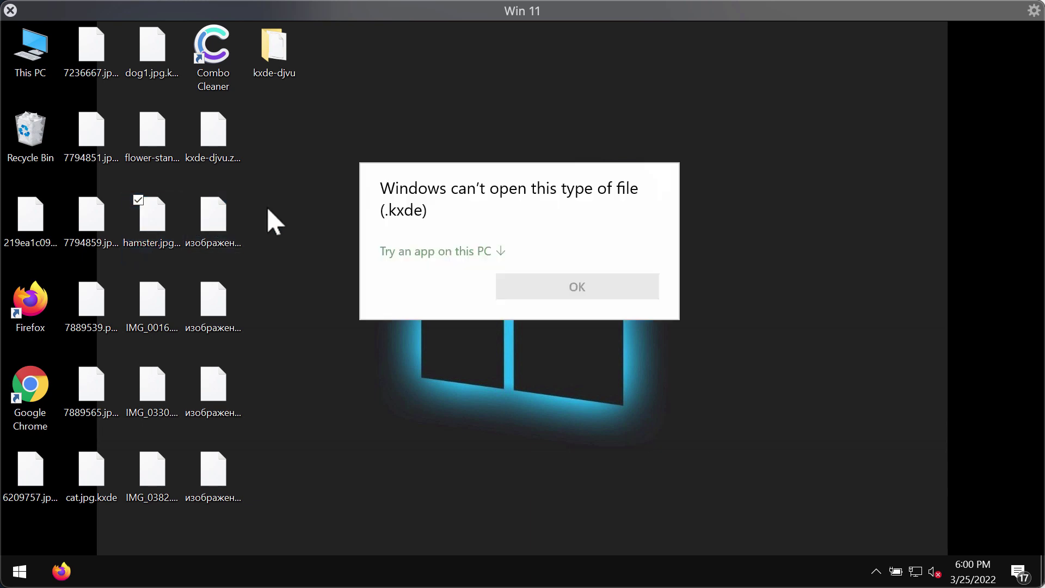
key(Return)
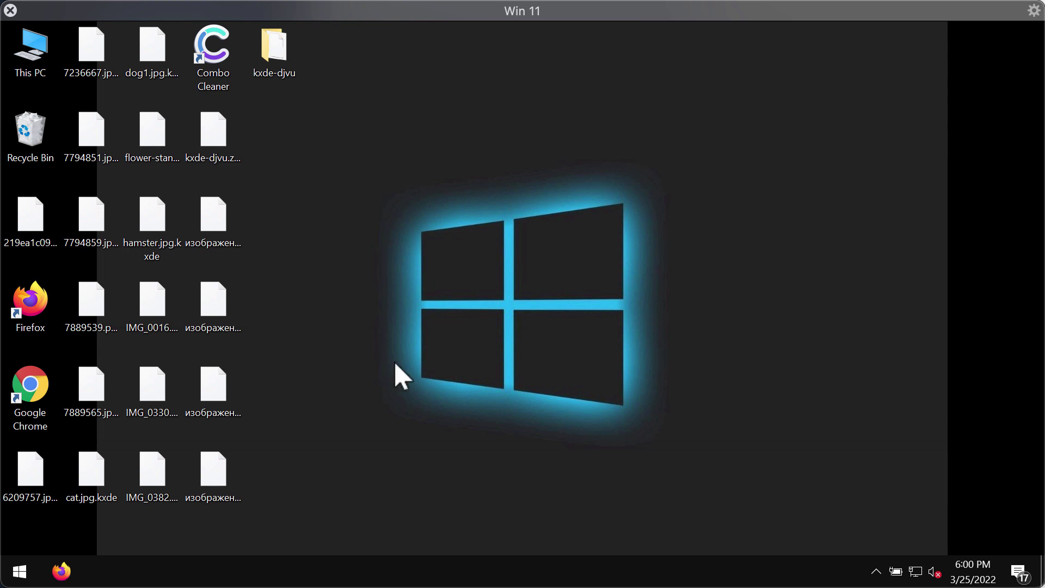
- Launch Task Manager from the taskbar menu and move its window up and right
right_click(593, 579)
click(649, 491)
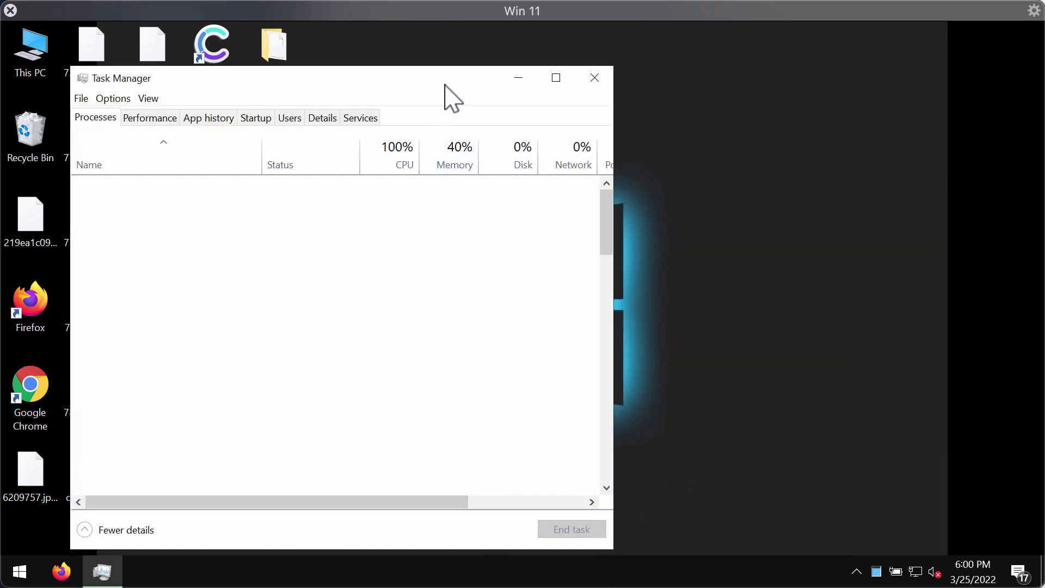
drag(471, 81, 563, 49)
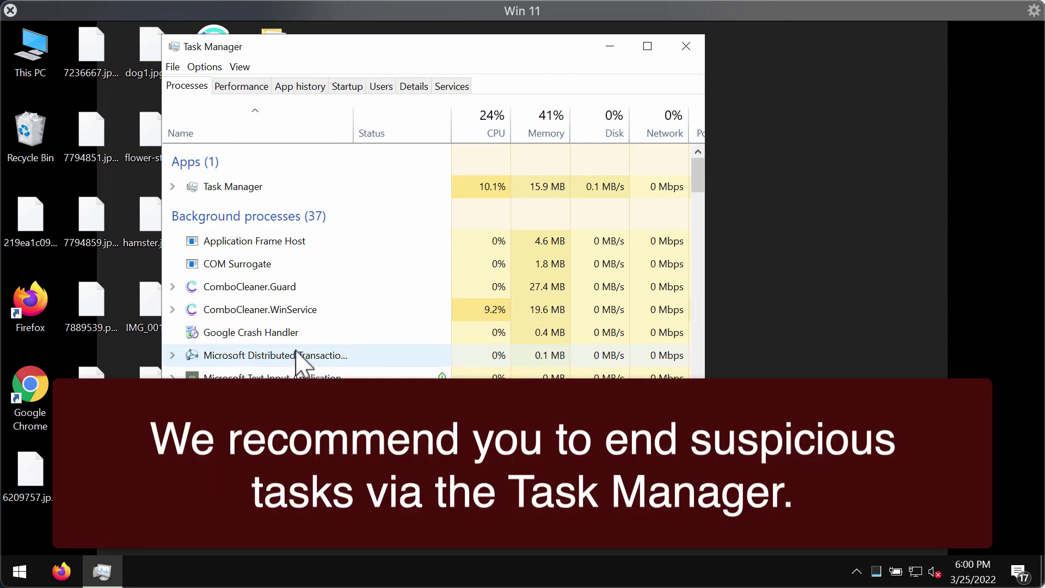
- Browse the list of 37 background processes, then close Task Manager
scroll(301, 364, down, 5)
scroll(297, 362, down, 1)
scroll(303, 364, up, 5)
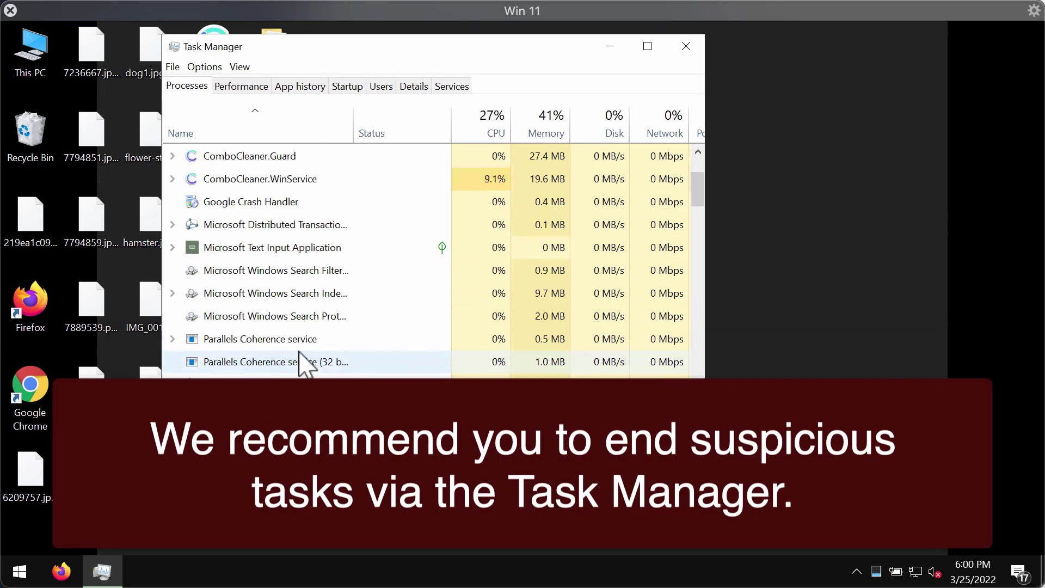
scroll(302, 364, down, 3)
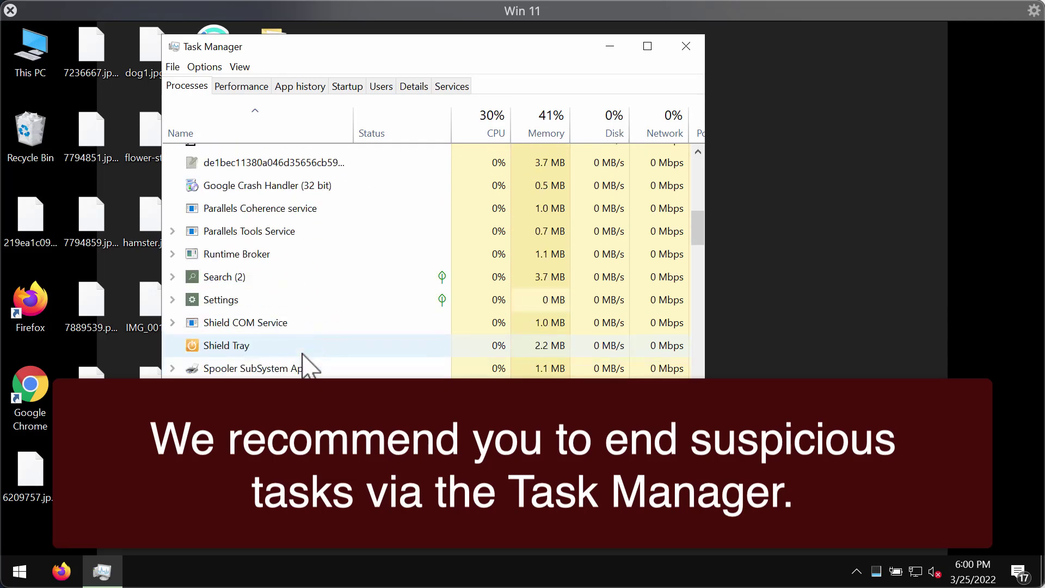
scroll(303, 364, up, 5)
scroll(303, 364, right, 5)
scroll(275, 354, left, 5)
scroll(285, 343, down, 10)
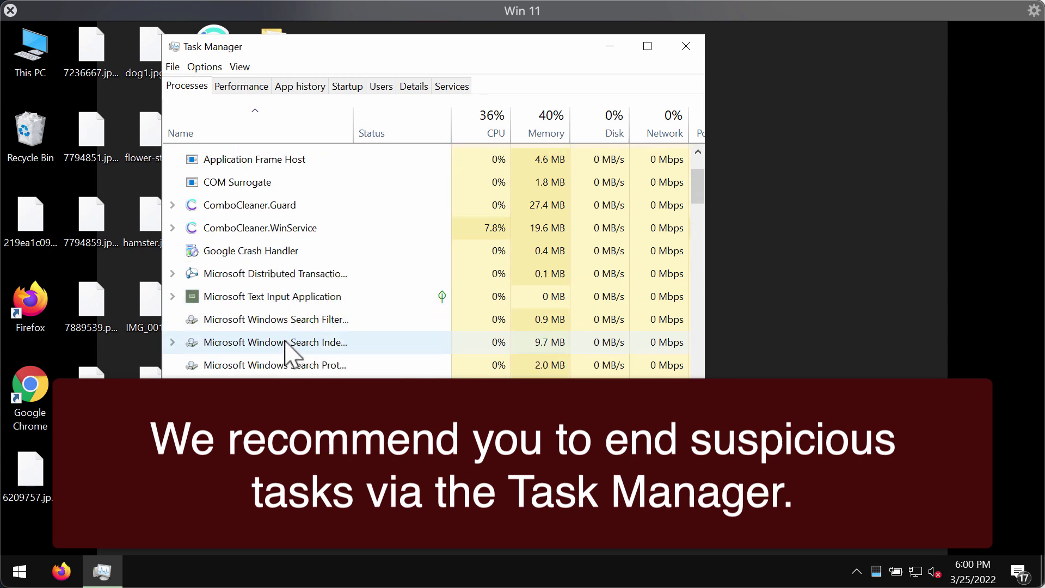
scroll(288, 354, down, 1)
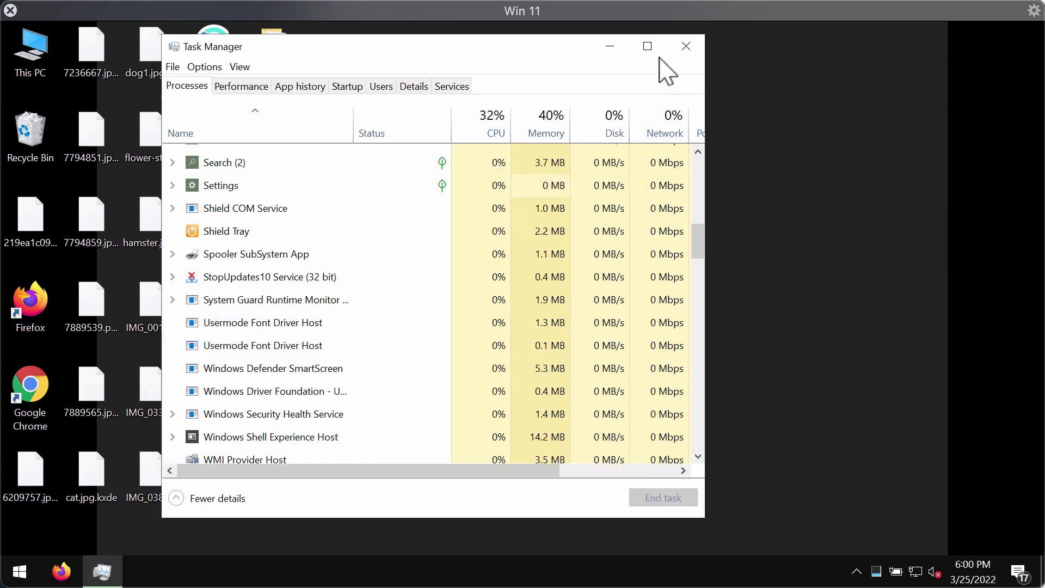
click(687, 48)
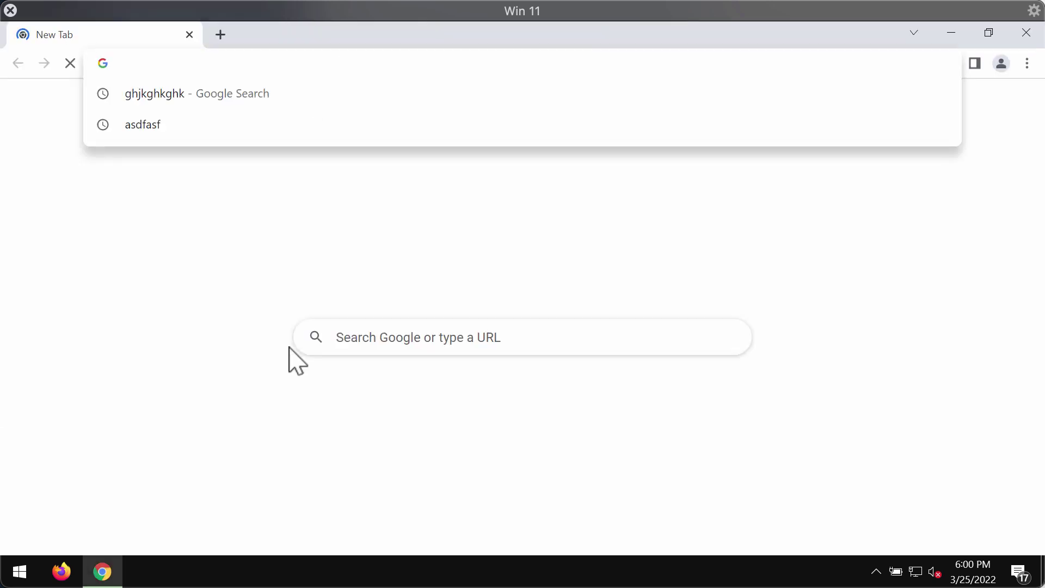
- Visit combocleaner.com in Chrome, minimize Chrome, and open Combo Cleaner from its desktop shortcut
click(345, 427)
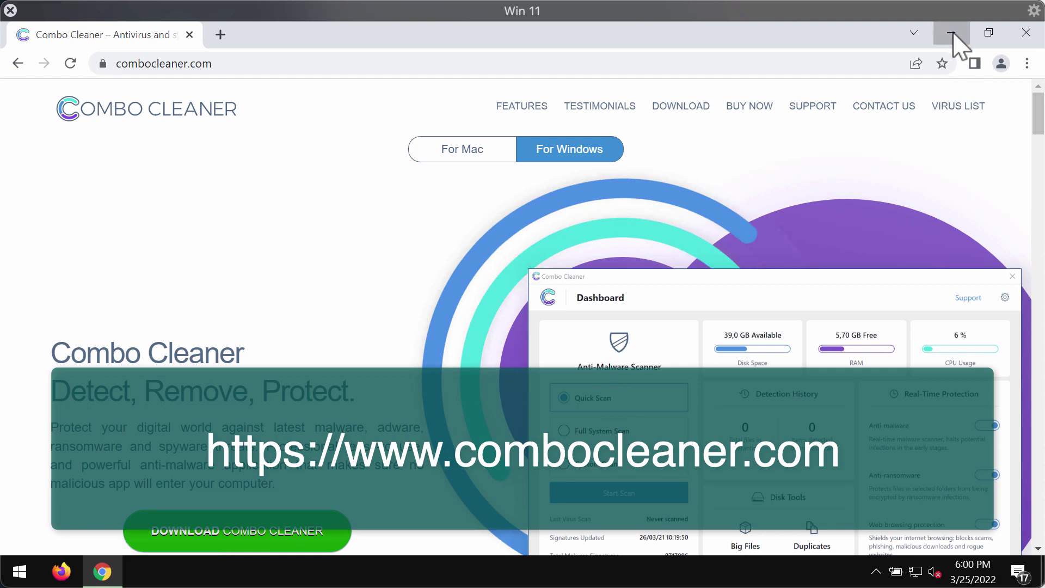
click(952, 34)
click(214, 57)
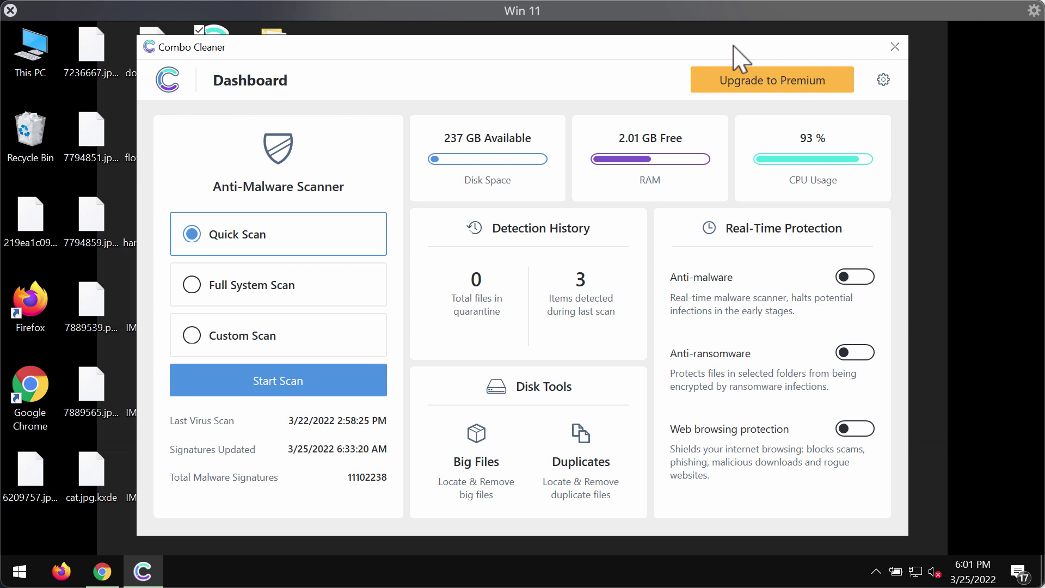
- Start the Quick Scan from the Dashboard and nudge the Combo Cleaner window into place
click(310, 389)
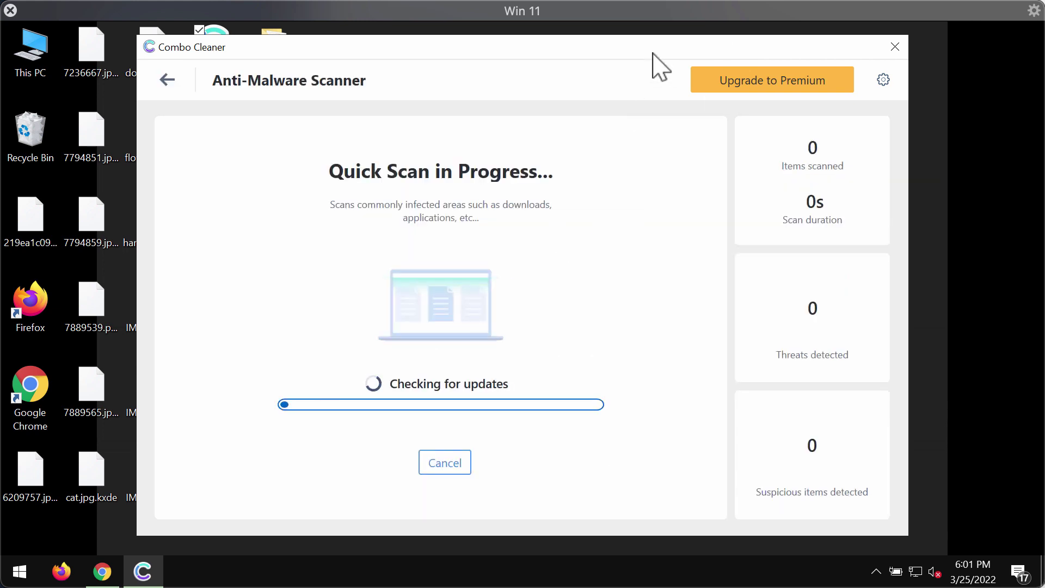
drag(653, 50, 658, 47)
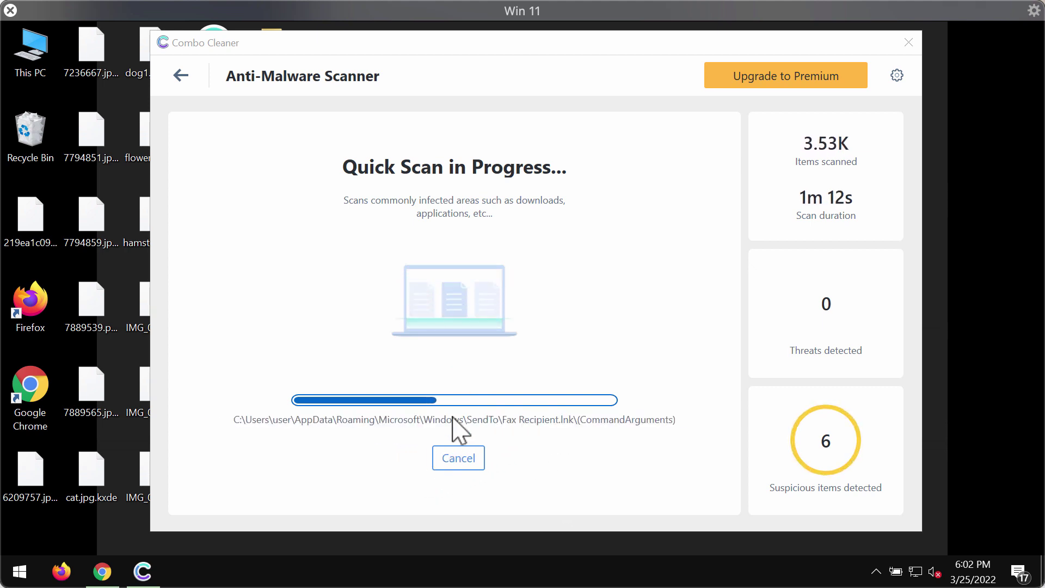
drag(549, 48, 542, 60)
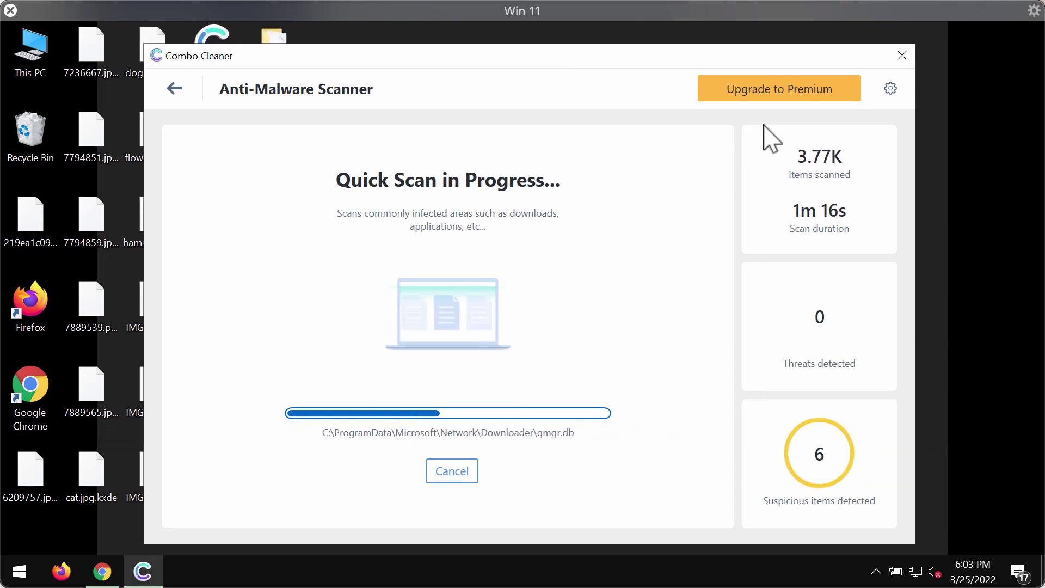
click(891, 91)
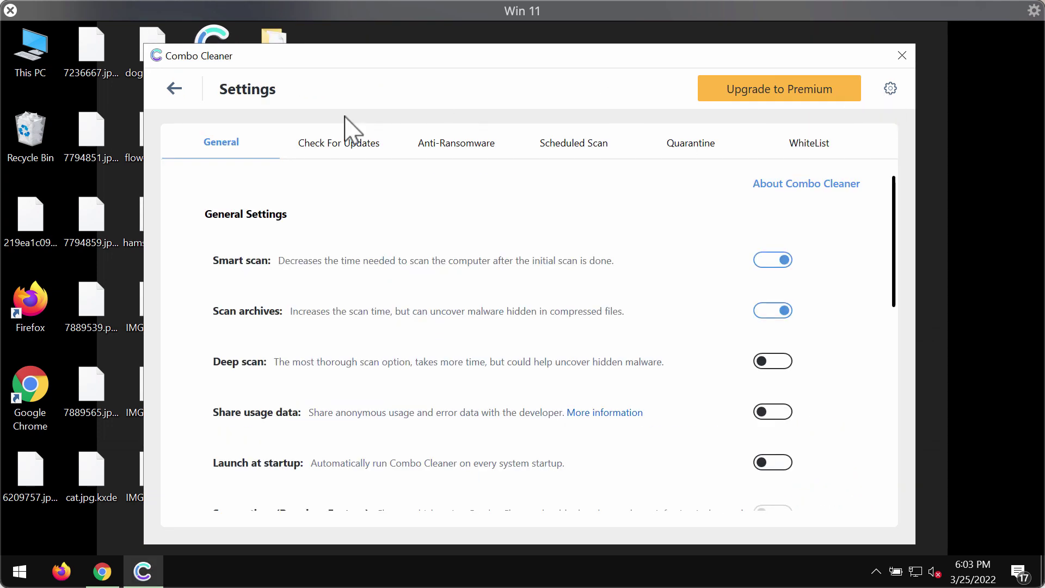
click(455, 150)
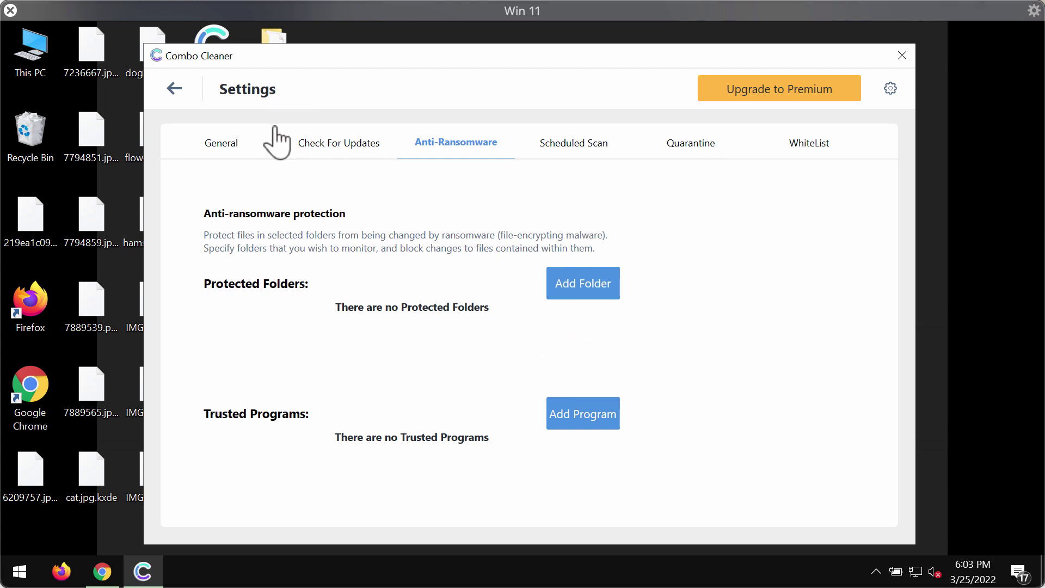
click(173, 91)
click(334, 404)
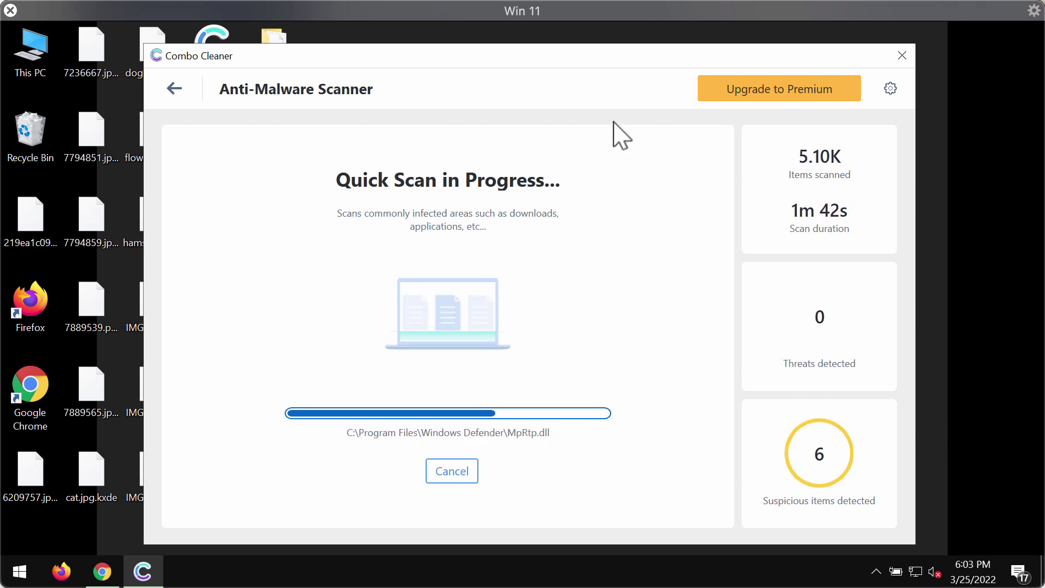
mouse_move(625, 70)
mouse_down()
mouse_move(630, 61)
mouse_move(621, 68)
mouse_up()
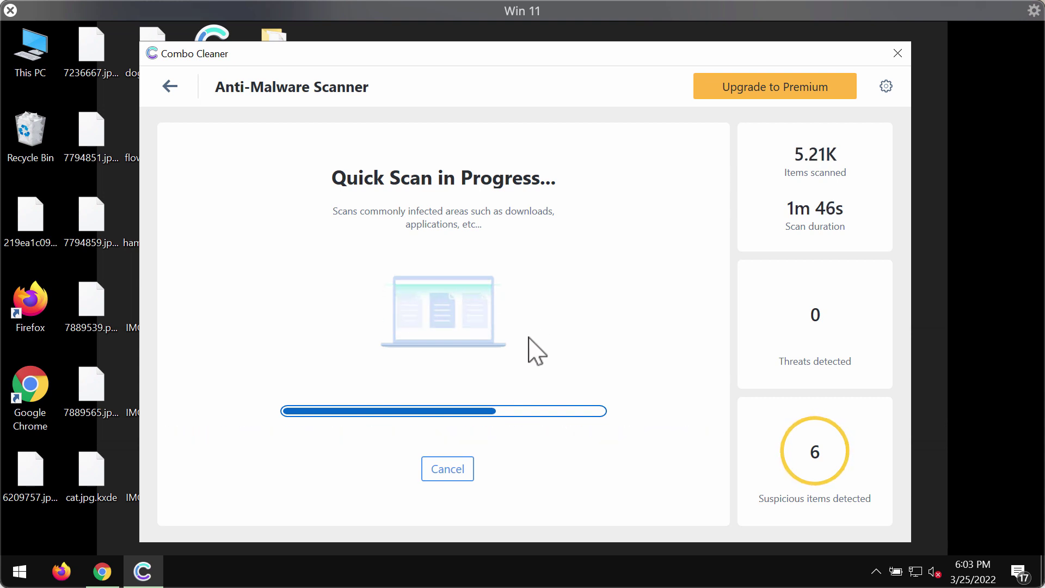
drag(524, 60, 522, 63)
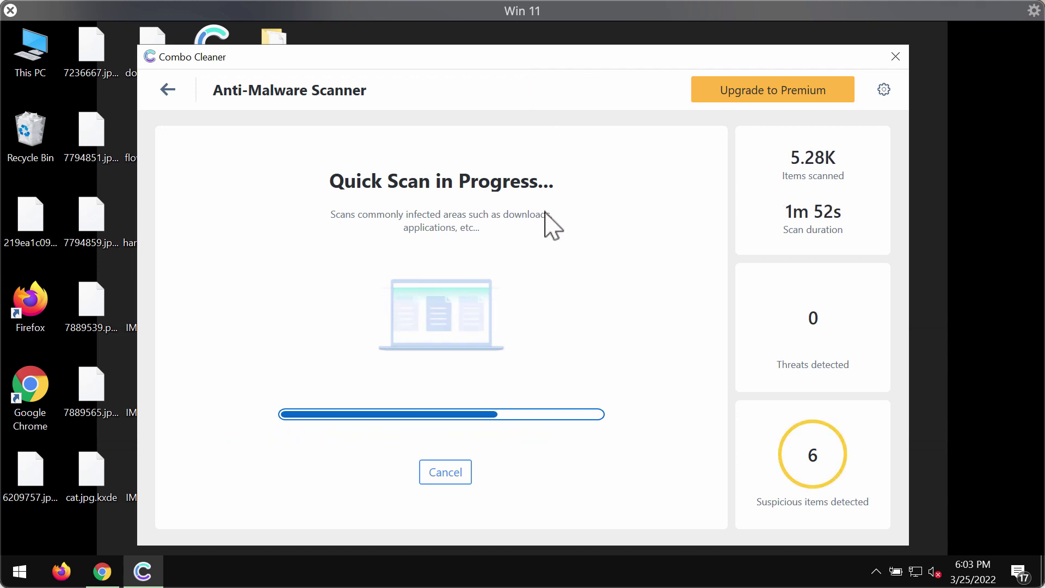
click(452, 479)
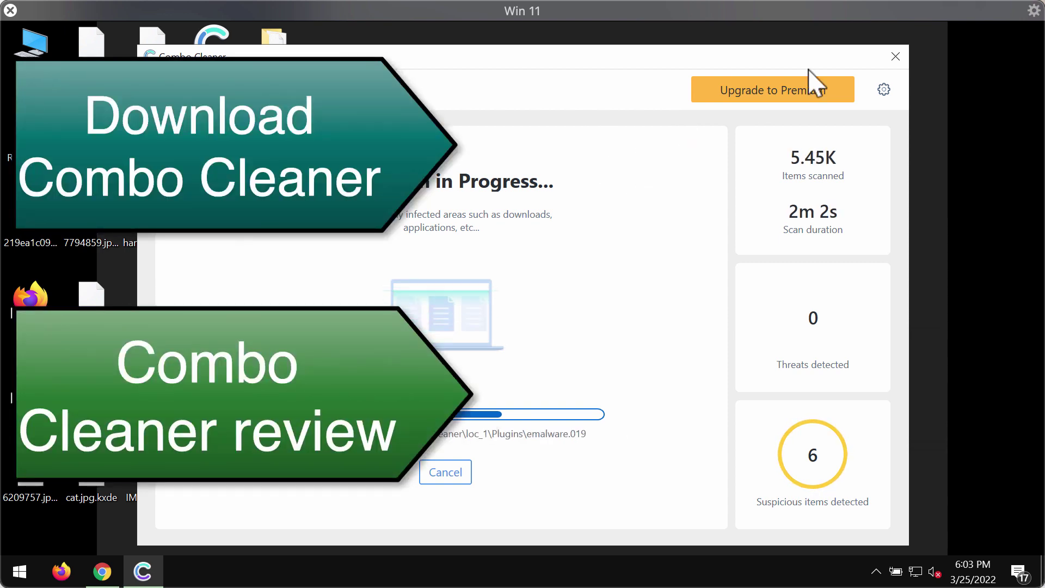
- Cancel the Quick Scan at 5.63K items, confirm with Yes, and open Upgrade to Premium
click(460, 478)
click(483, 395)
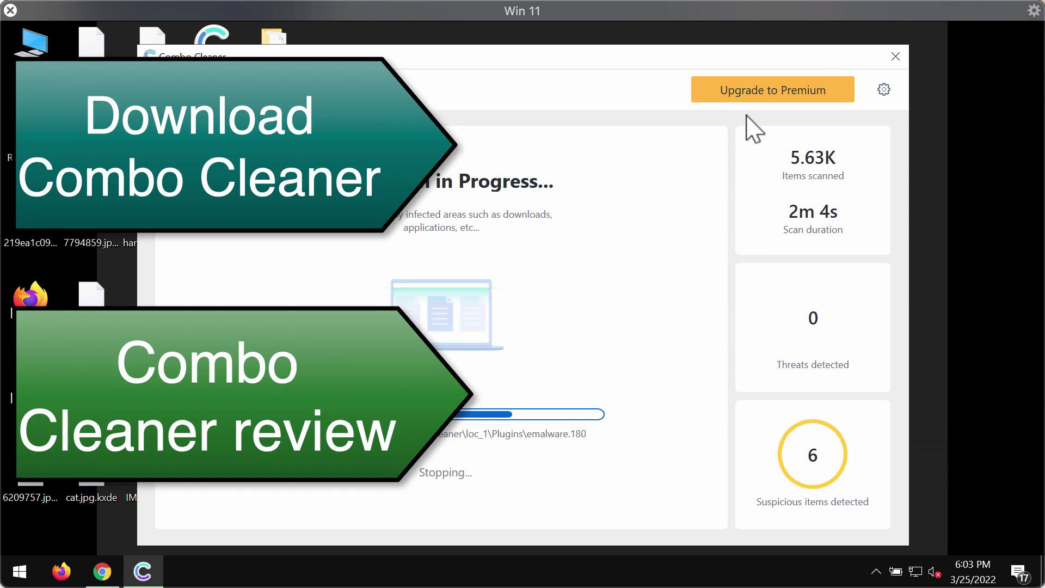
click(770, 95)
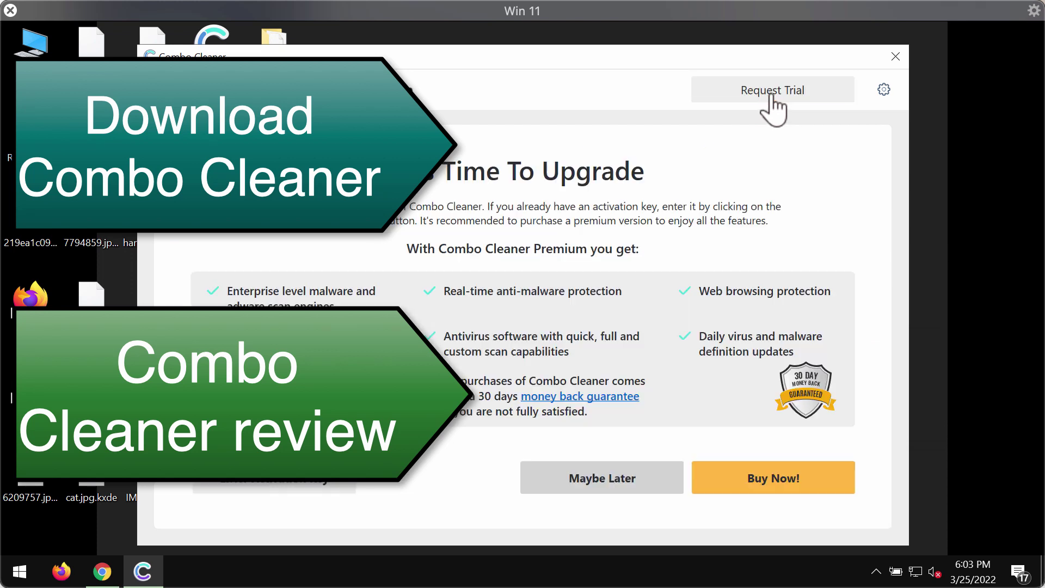